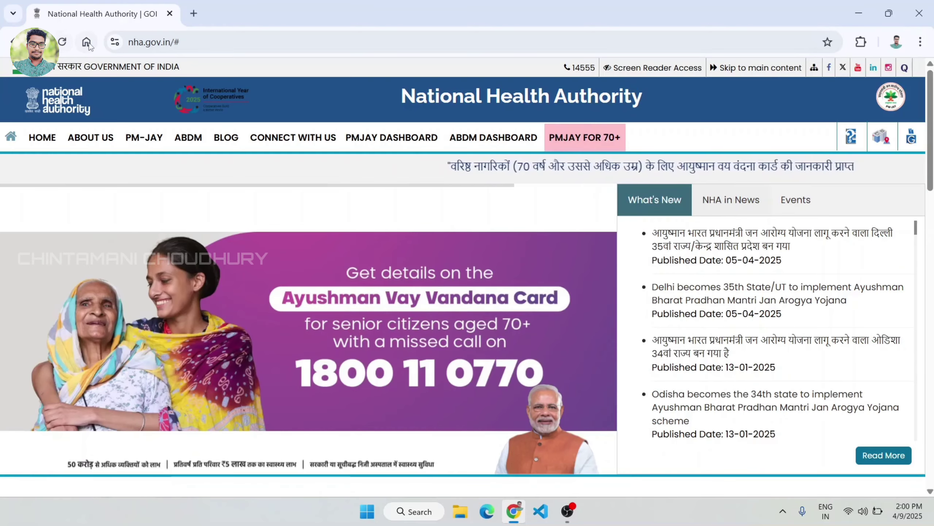
Step: Search Google for 'nha' and open the 'National Health Authority | GOI' result
{"action": "left_click", "coordinate": [89, 43]}
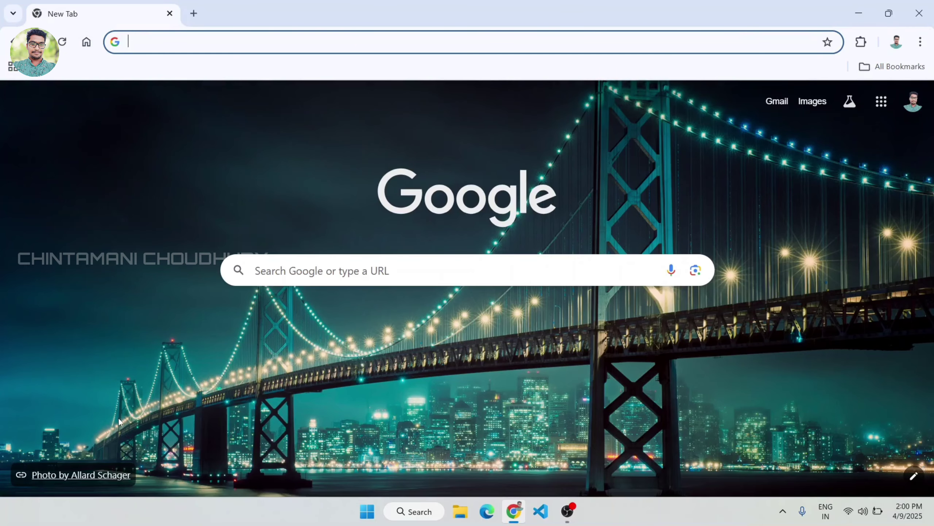
{"action": "left_click", "coordinate": [312, 267]}
{"action": "type", "text": "nha"}
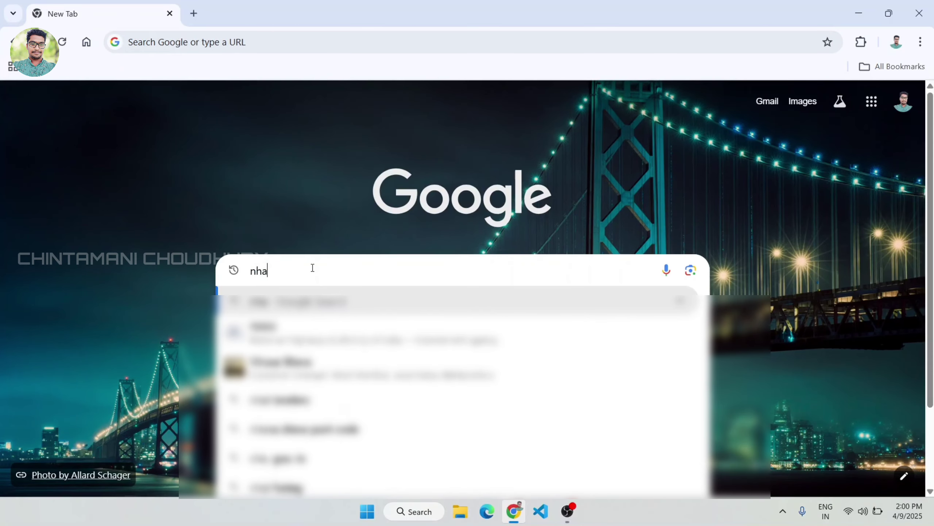
{"action": "key", "text": "Return"}
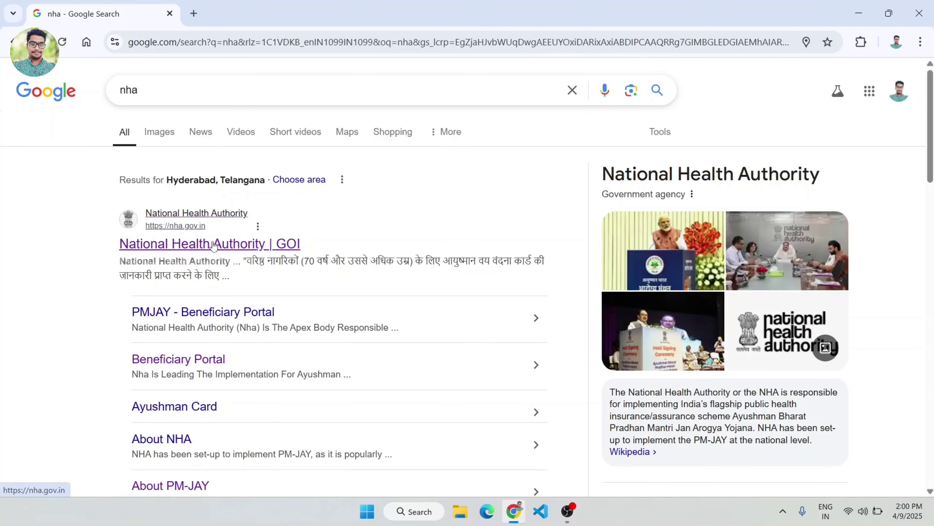
{"action": "left_click", "coordinate": [214, 246]}
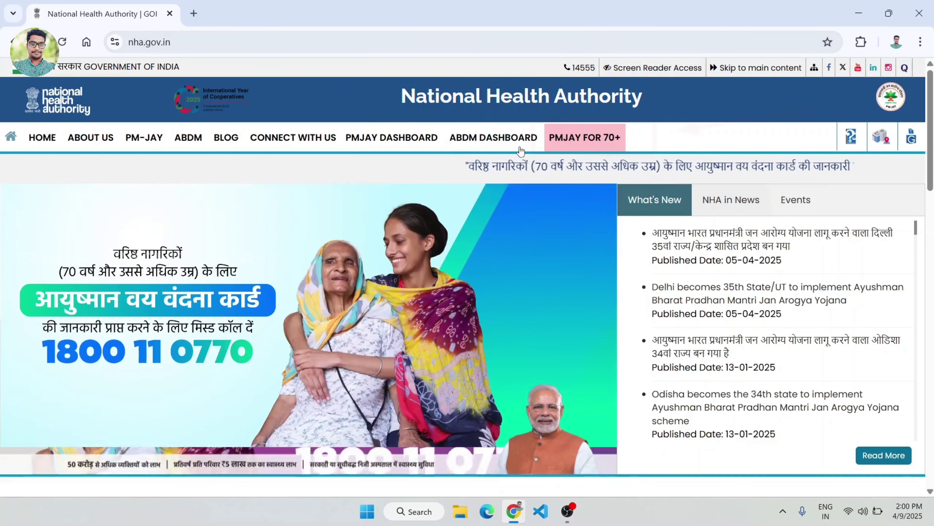
Step: From the PMJAY FOR 70+ menu, open the 'Enrol For PMJAY For 70+' beneficiary portal
{"action": "mouse_move", "coordinate": [560, 130]}
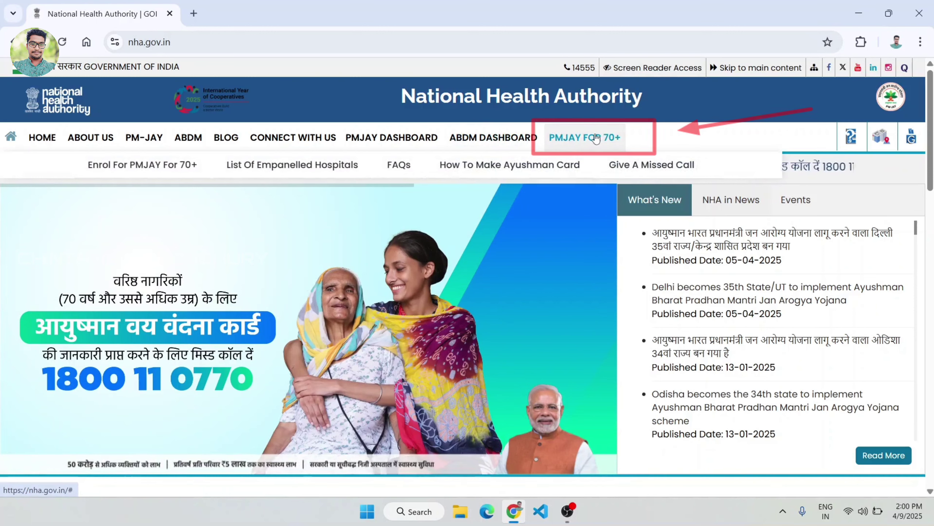
{"action": "left_click", "coordinate": [593, 139]}
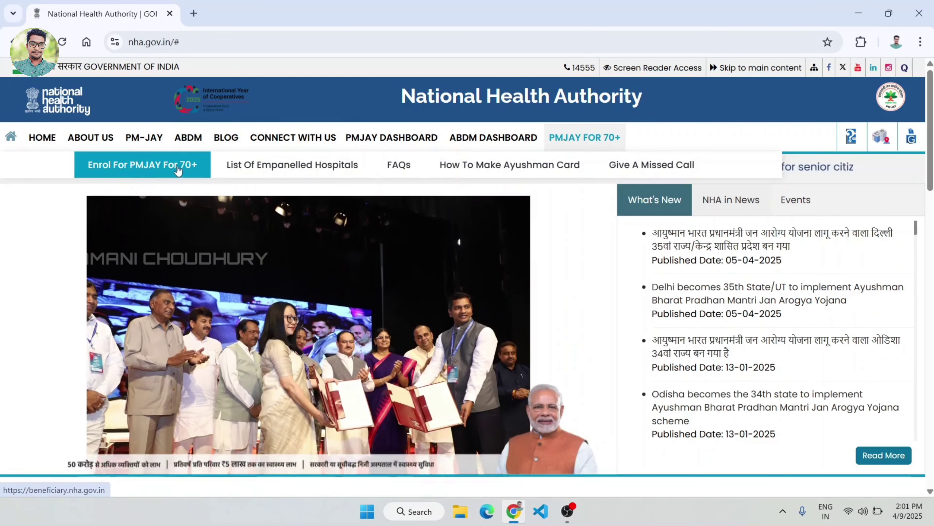
{"action": "left_click", "coordinate": [166, 167]}
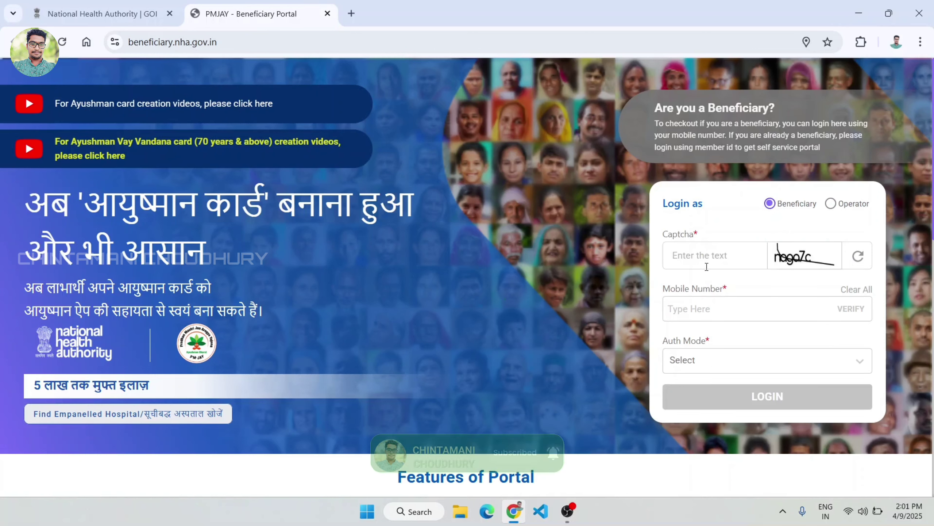
Step: Enter the first captcha and the registered mobile number, then verify it to request an OTP
{"action": "type", "text": "naga7c"}
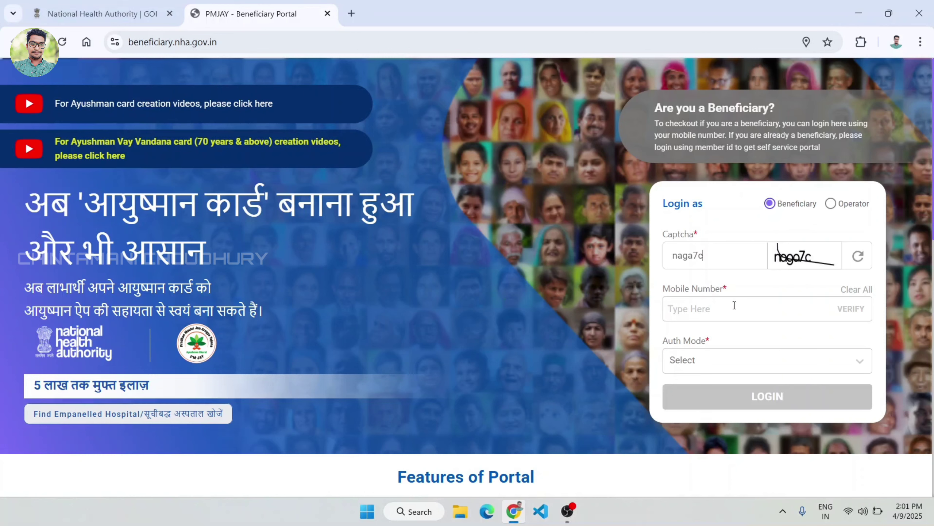
{"action": "left_click", "coordinate": [718, 307]}
{"action": "key", "text": "ctrl+v"}
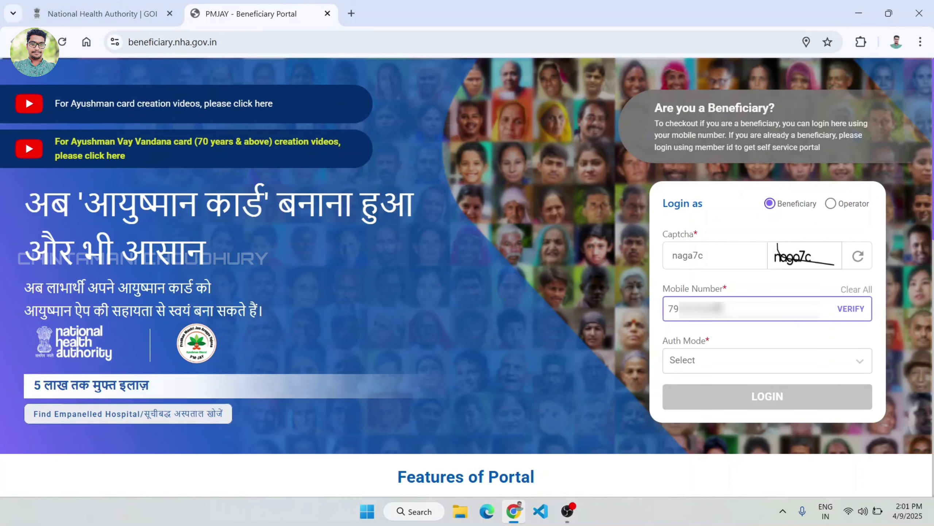
{"action": "left_click", "coordinate": [858, 309]}
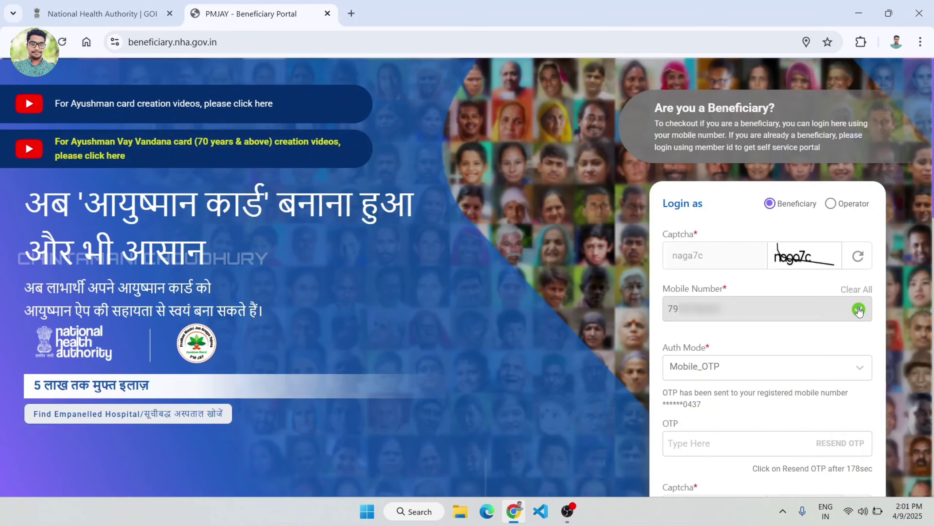
{"action": "left_click", "coordinate": [770, 315]}
Step: Enter the received OTP and the second captcha, then log in as a beneficiary
{"action": "left_click", "coordinate": [680, 449]}
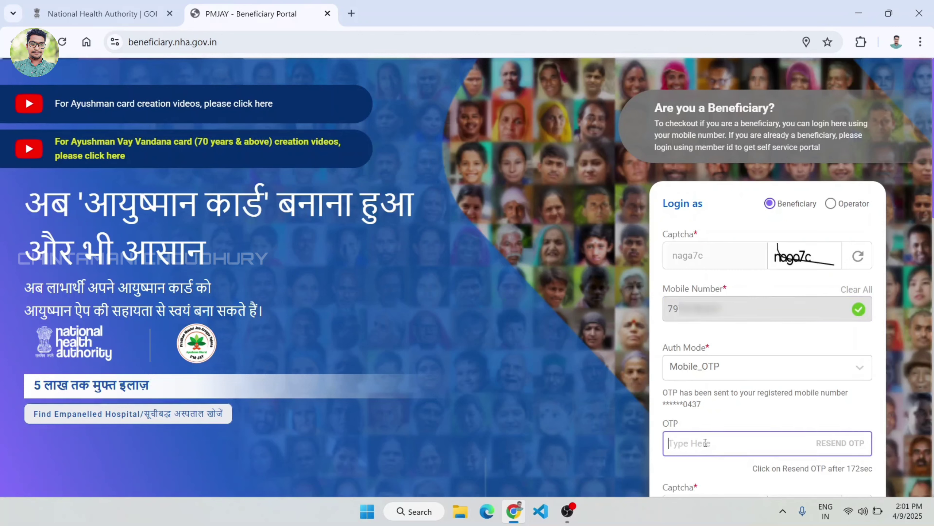
{"action": "scroll", "coordinate": [817, 330], "scroll_direction": "down", "scroll_amount": 3}
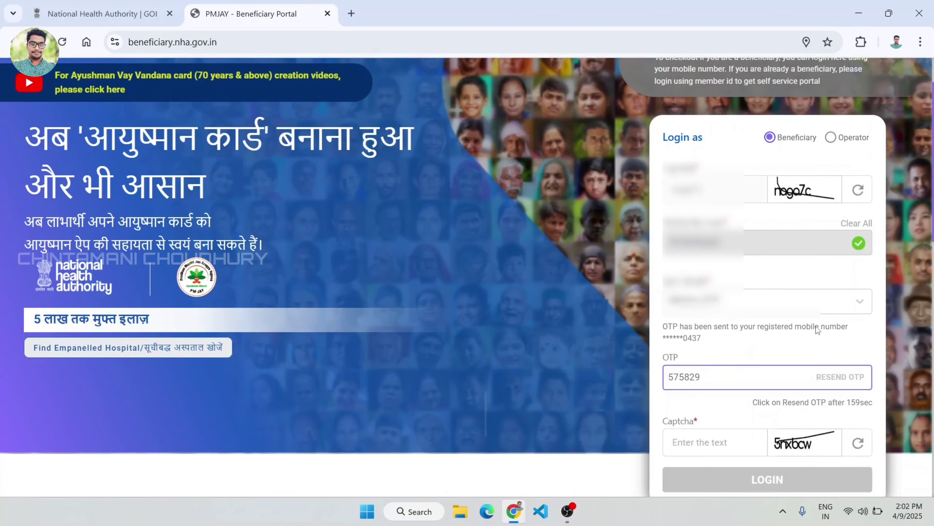
{"action": "left_click", "coordinate": [719, 378]}
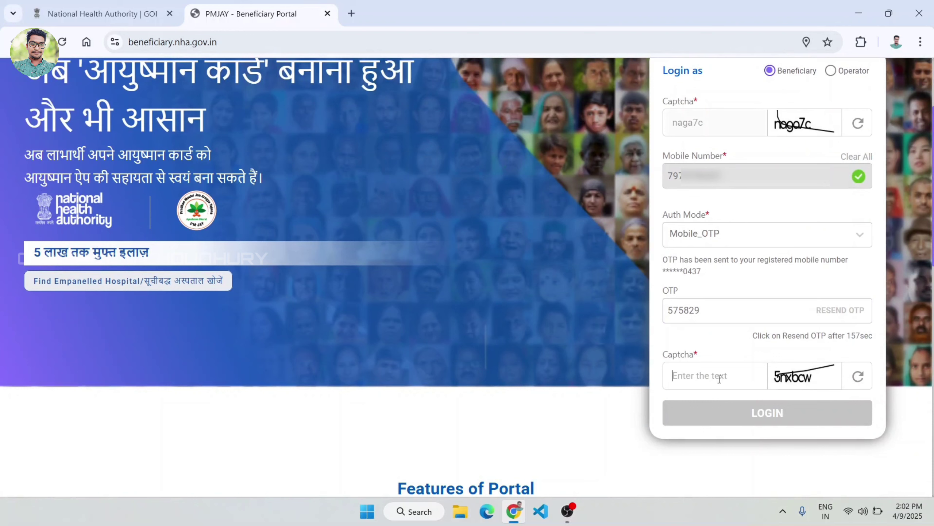
{"action": "type", "text": "5nxbcw"}
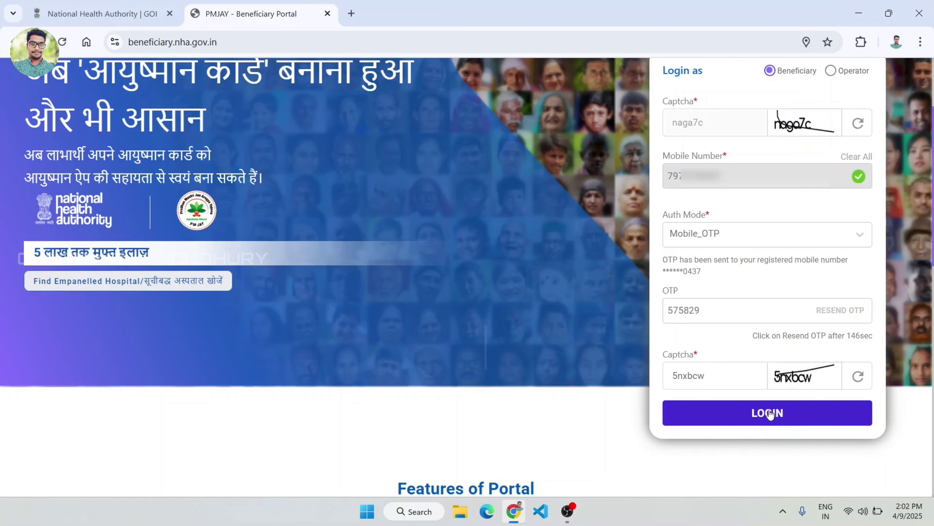
{"action": "left_click", "coordinate": [770, 414]}
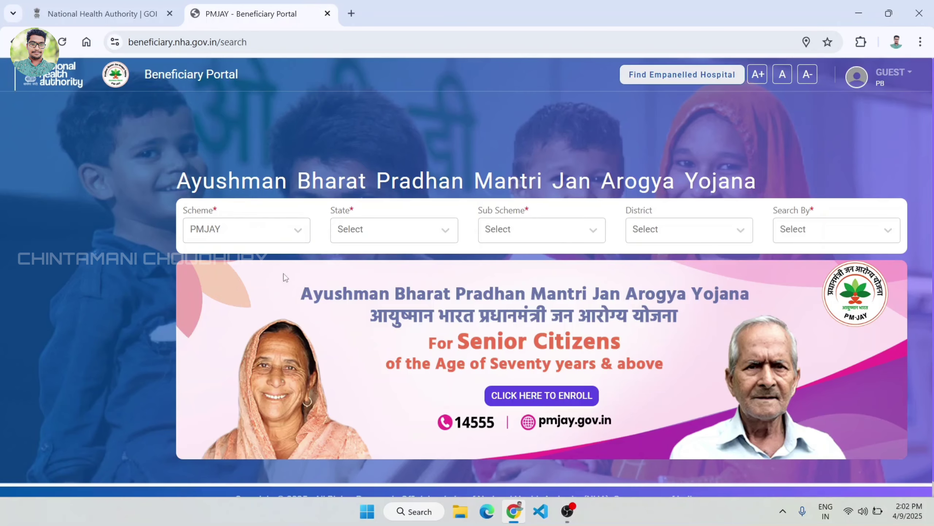
Step: Set Scheme to PMJAY, State to ODISHA and Sub Scheme to PMJAY
{"action": "left_click", "coordinate": [228, 229]}
{"action": "left_click", "coordinate": [228, 284]}
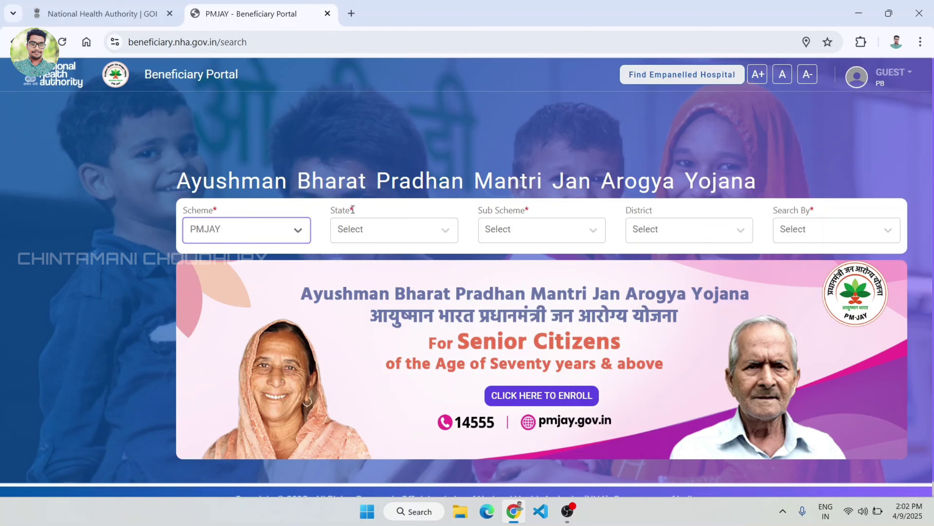
{"action": "left_click", "coordinate": [348, 232]}
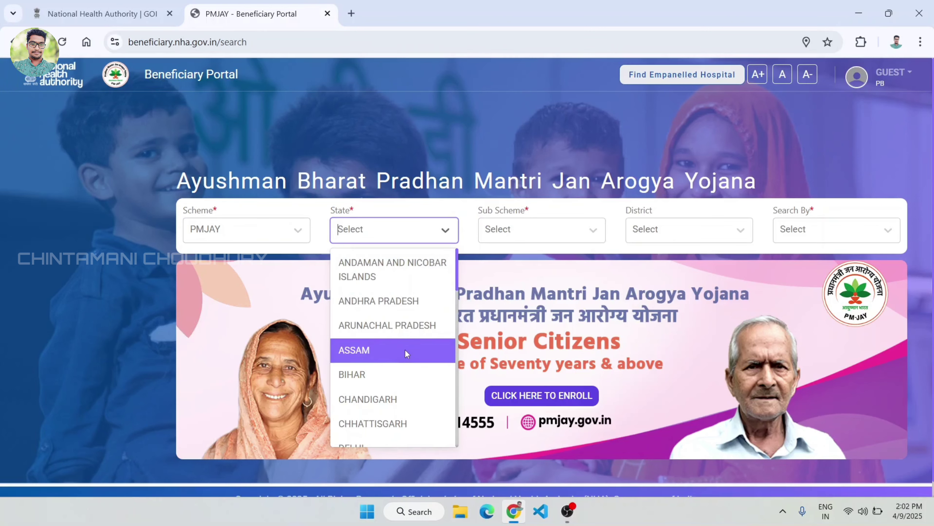
{"action": "scroll", "coordinate": [405, 351], "scroll_direction": "down", "scroll_amount": 10}
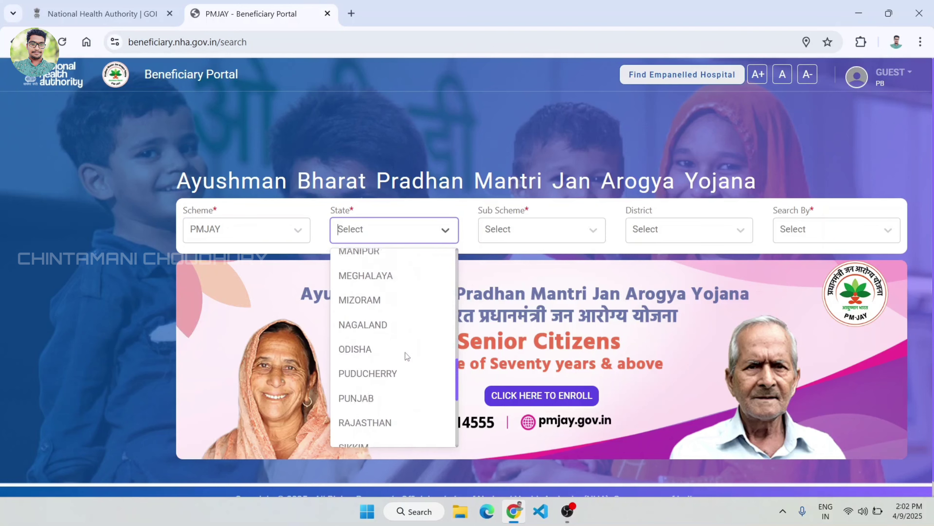
{"action": "scroll", "coordinate": [405, 352], "scroll_direction": "down", "scroll_amount": 3}
{"action": "left_click", "coordinate": [368, 267]}
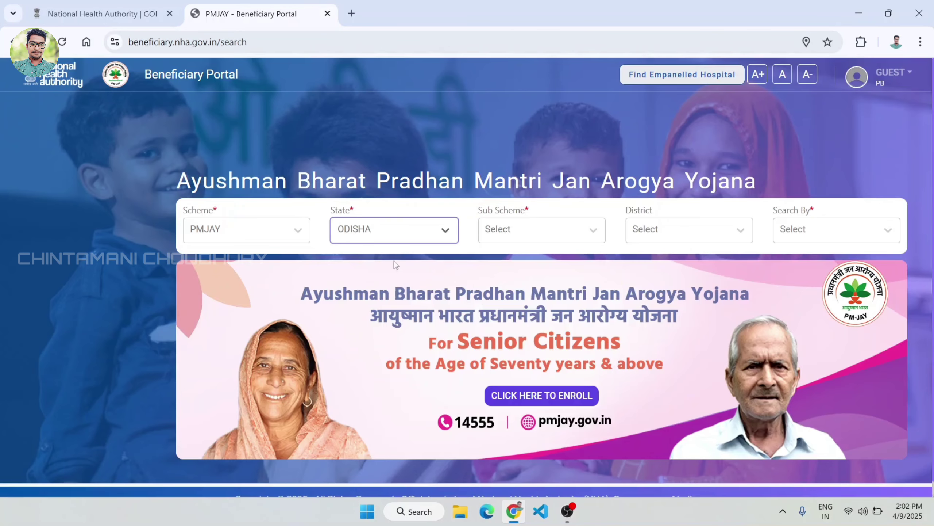
{"action": "left_click", "coordinate": [514, 232]}
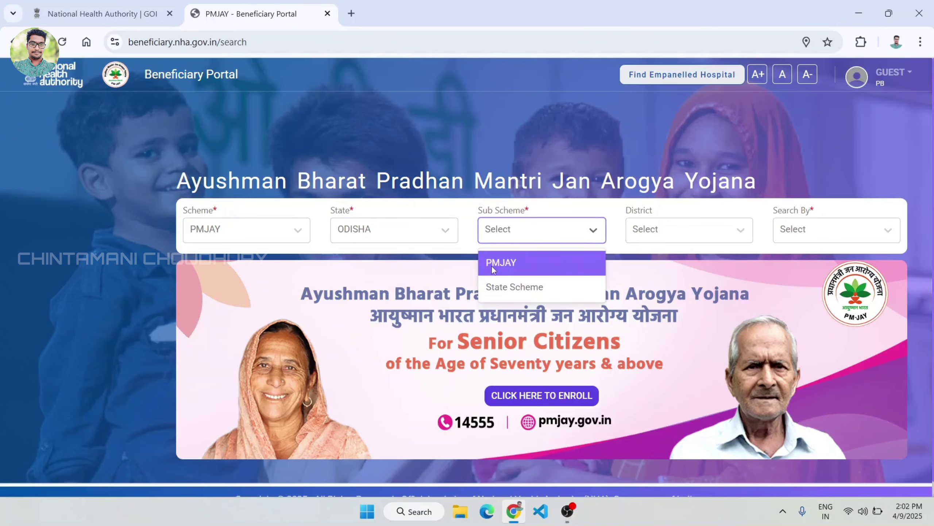
{"action": "left_click", "coordinate": [513, 264]}
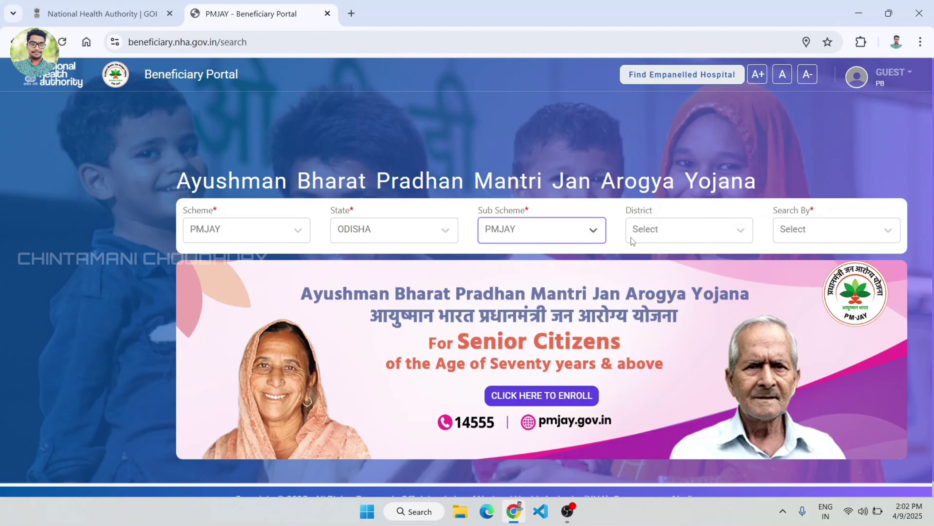
Step: Set District to GANJAM and Search By to Aadhaar Number
{"action": "left_click", "coordinate": [650, 232]}
{"action": "scroll", "coordinate": [662, 384], "scroll_direction": "down", "scroll_amount": 2}
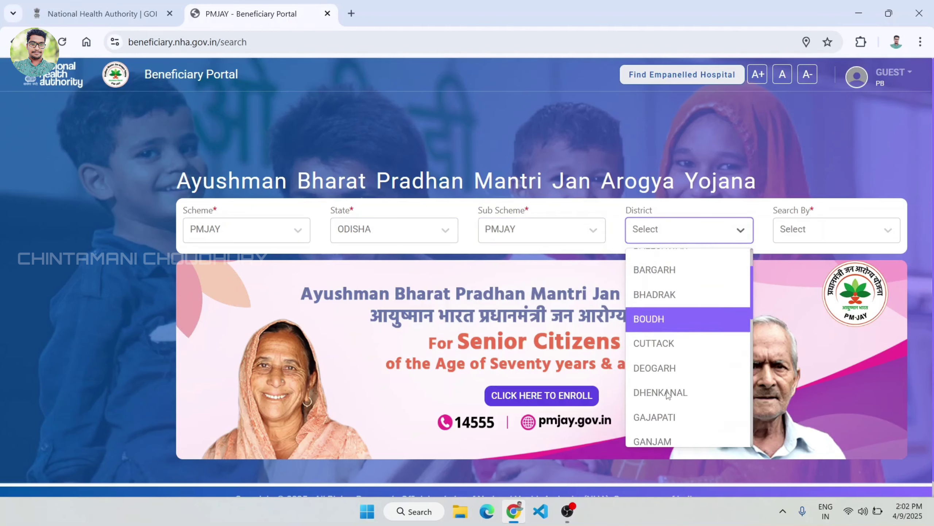
{"action": "scroll", "coordinate": [667, 394], "scroll_direction": "down", "scroll_amount": 2}
{"action": "left_click", "coordinate": [666, 379]}
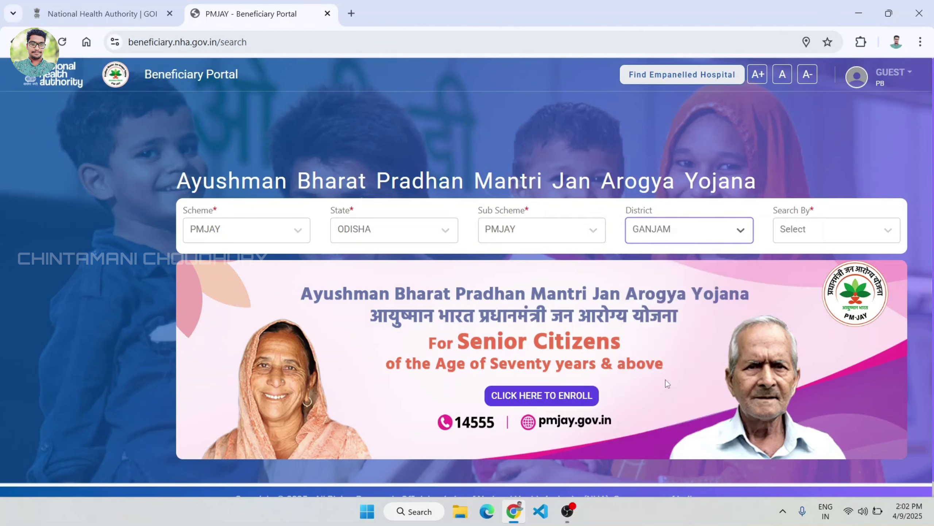
{"action": "left_click", "coordinate": [801, 230]}
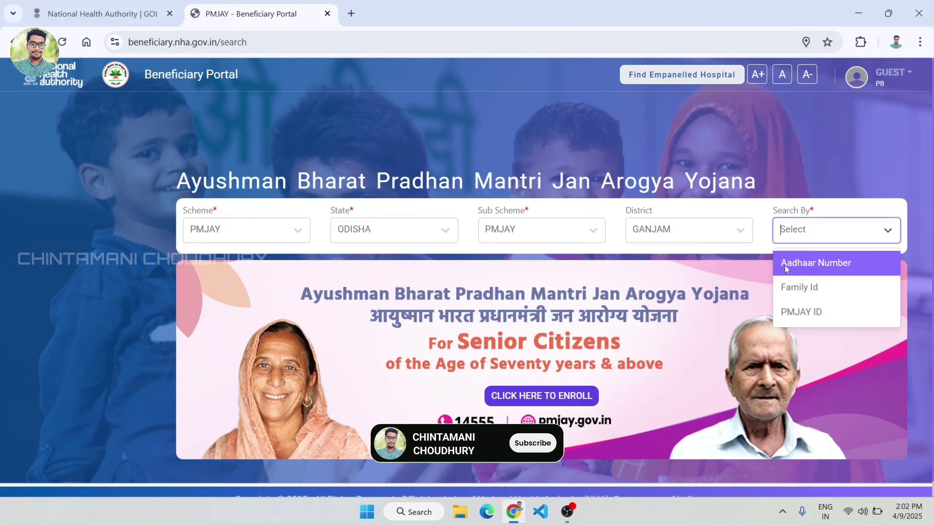
{"action": "left_click", "coordinate": [833, 263]}
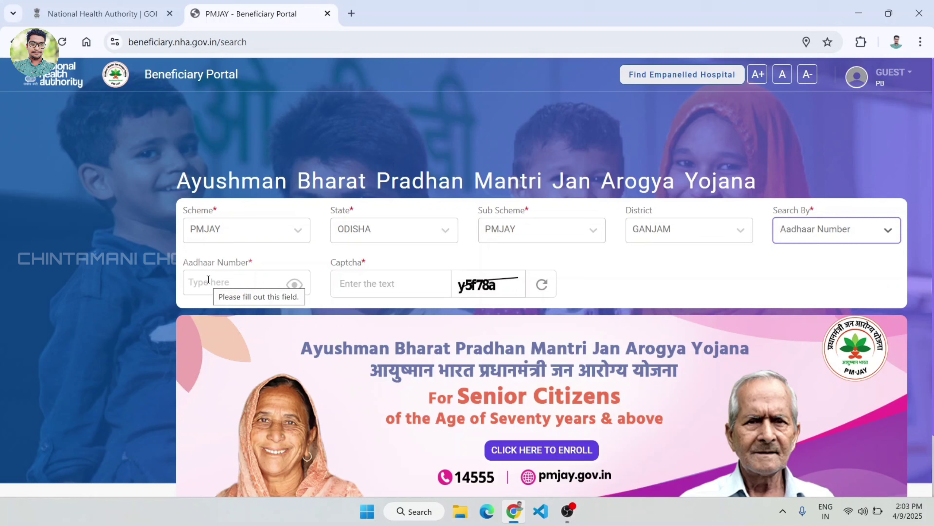
{"action": "left_click", "coordinate": [208, 277]}
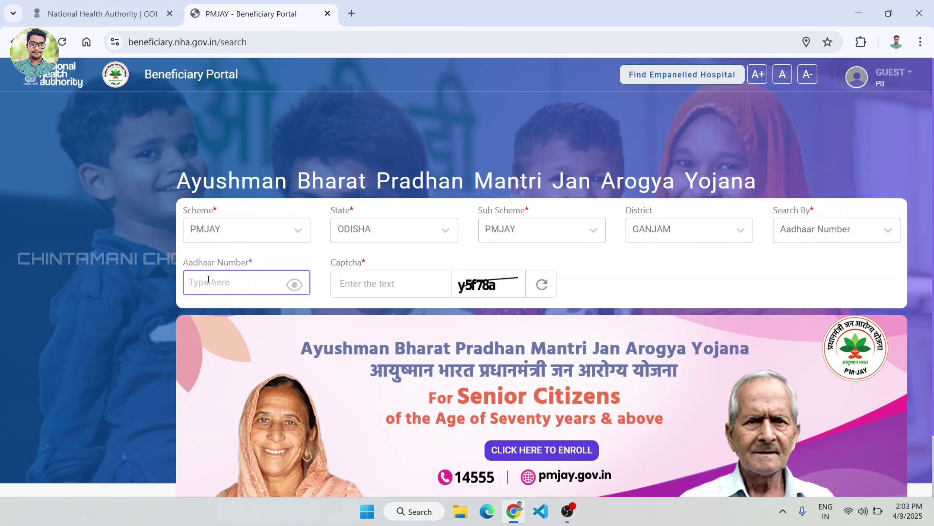
Step: Enter the beneficiary's Aadhaar number and the captcha, then search to list the family members
{"action": "key", "text": "ctrl+v"}
{"action": "left_click", "coordinate": [354, 282]}
{"action": "type", "text": "y5f78a"}
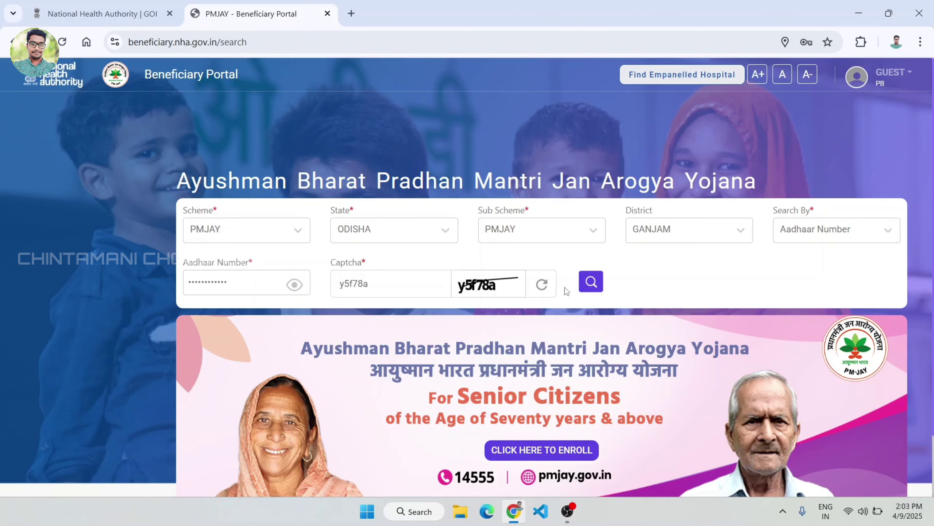
{"action": "left_click", "coordinate": [589, 283]}
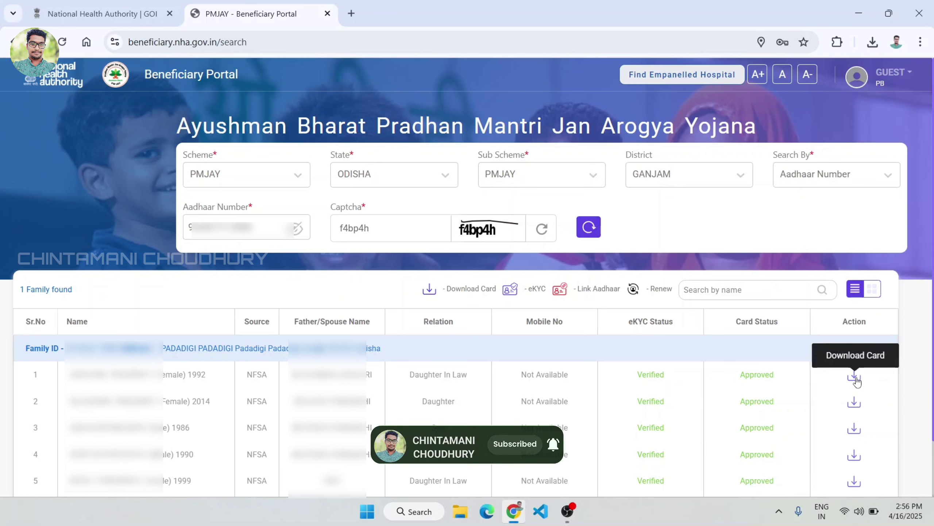
Step: Start the fourth member's card download, consent to ABHA linking, and authenticate with both OTPs
{"action": "left_click", "coordinate": [854, 457]}
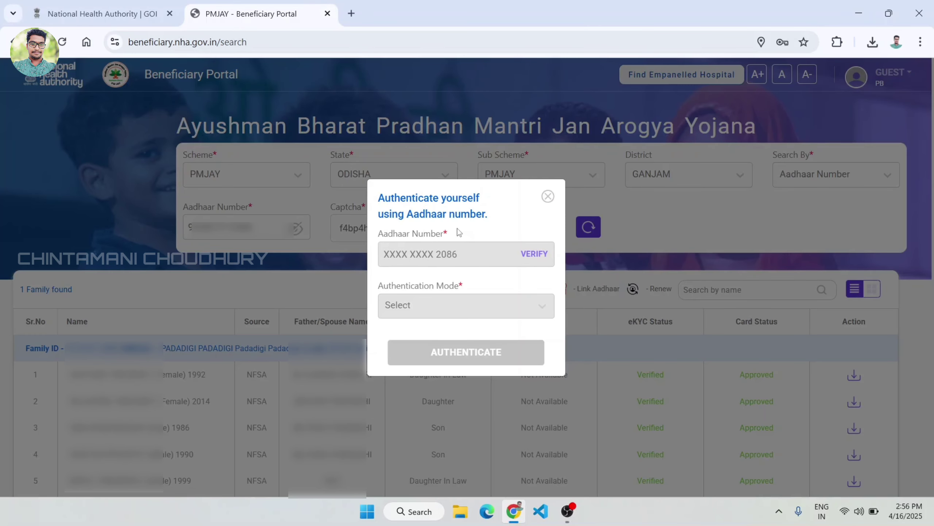
{"action": "left_click", "coordinate": [534, 254]}
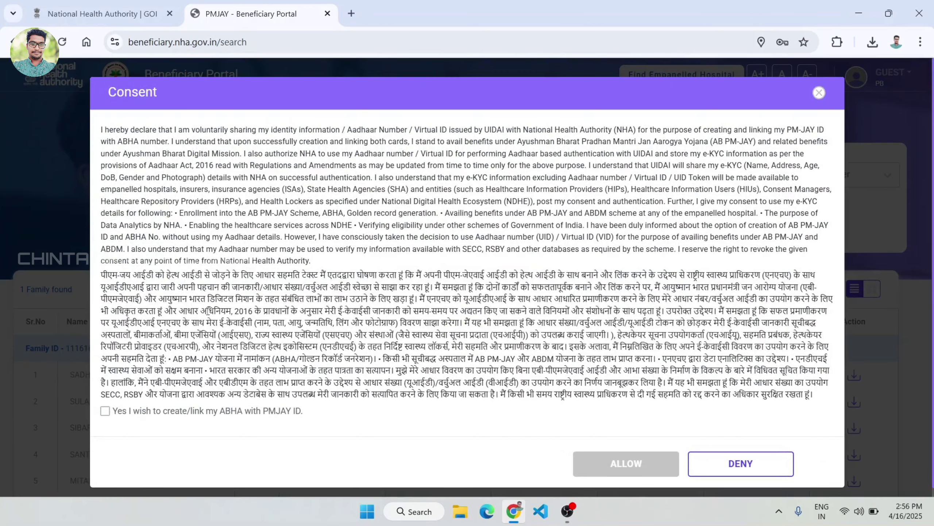
{"action": "left_click", "coordinate": [105, 411]}
{"action": "left_click", "coordinate": [605, 462]}
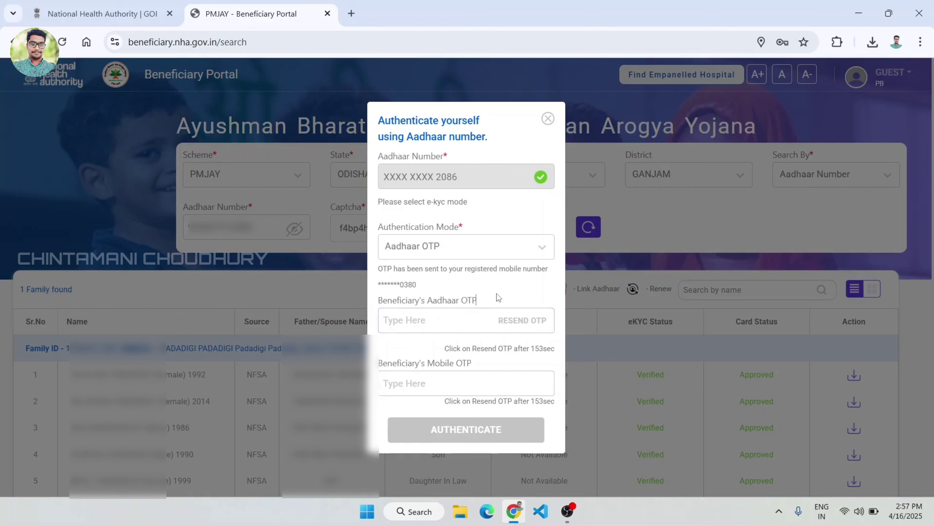
{"action": "left_click", "coordinate": [433, 314]}
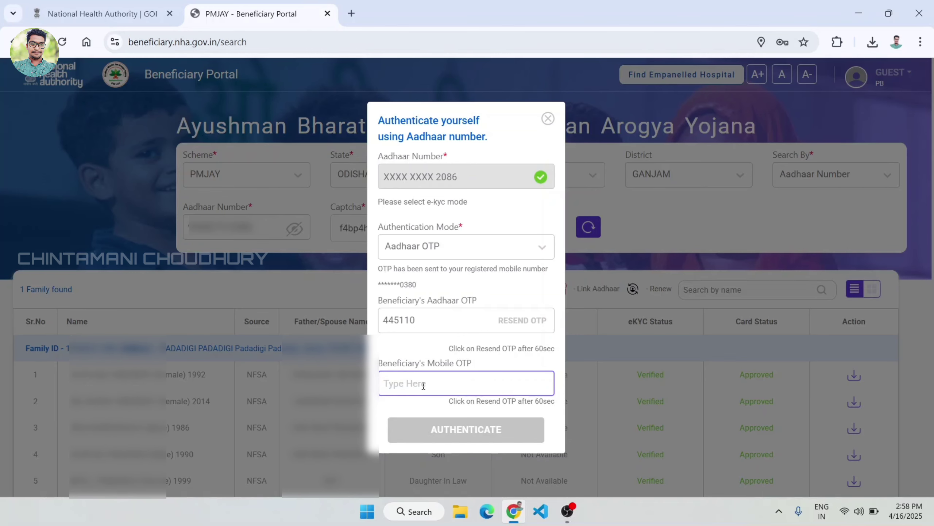
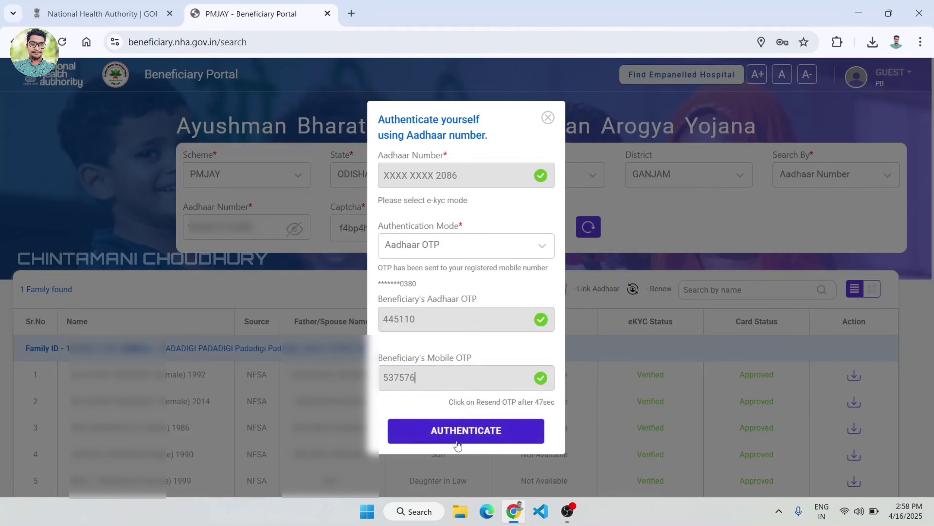
{"action": "left_click", "coordinate": [483, 434]}
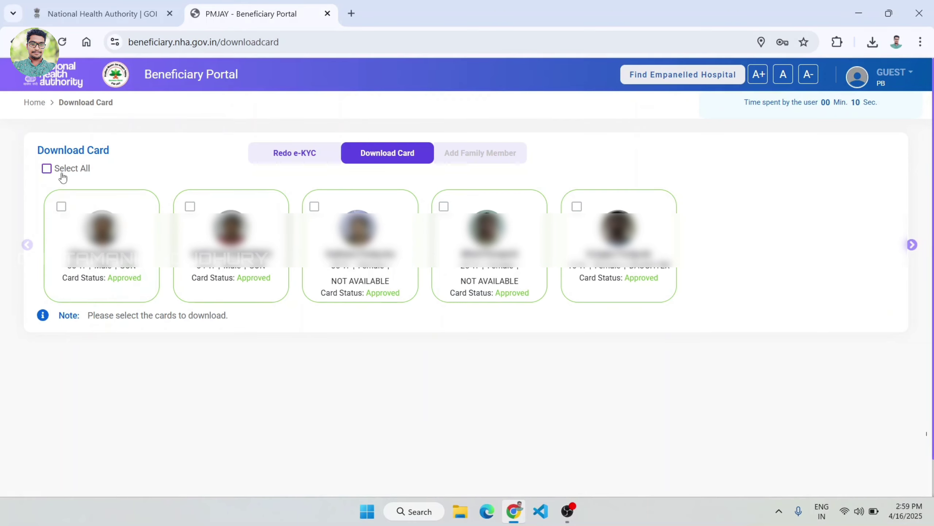
Step: Tick the first member's card, then Select All to mark every family card
{"action": "left_click", "coordinate": [61, 207]}
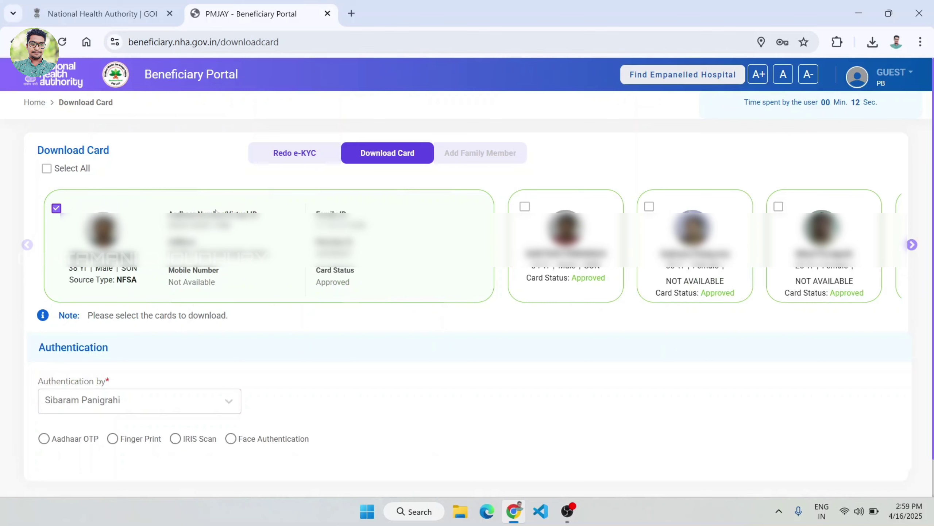
{"action": "left_click", "coordinate": [48, 170]}
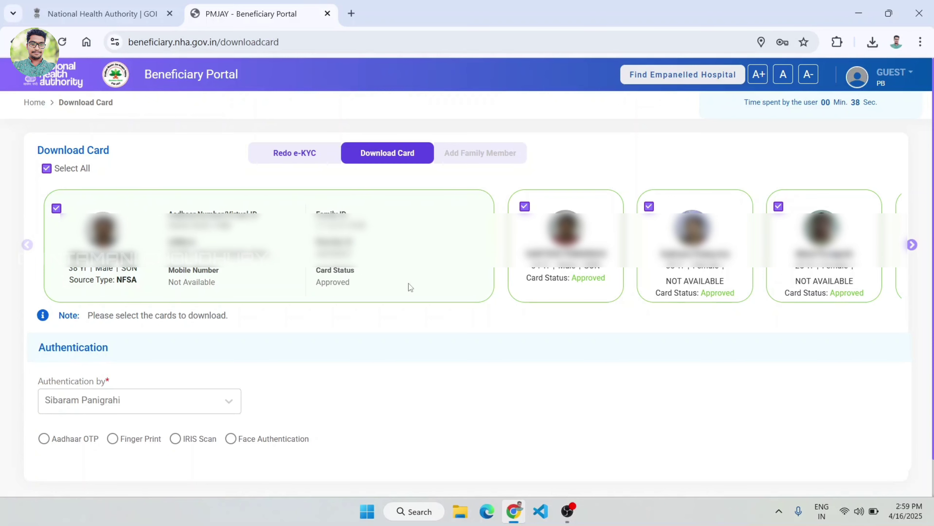
{"action": "scroll", "coordinate": [409, 284], "scroll_direction": "down", "scroll_amount": 1}
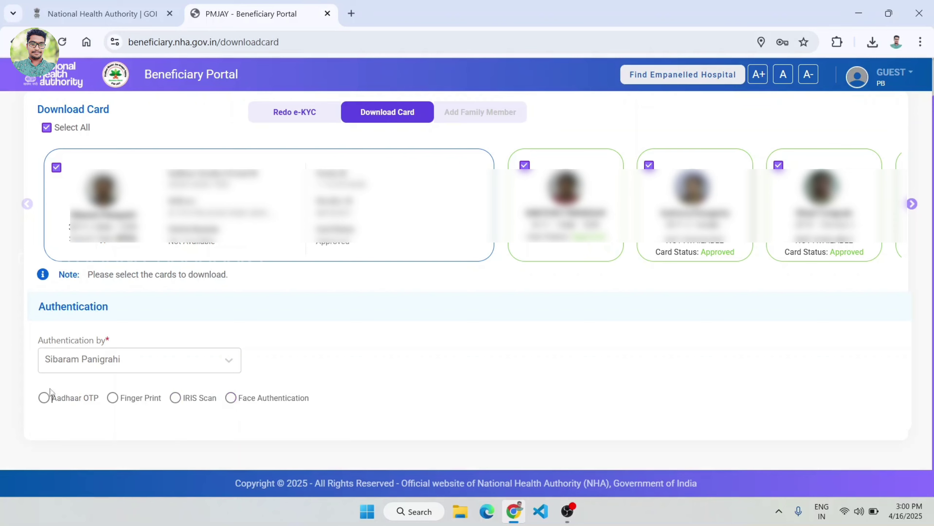
Step: Choose Aadhaar OTP authentication, verify the prefilled Aadhaar number and allow ABHA-linking consent
{"action": "left_click", "coordinate": [45, 398]}
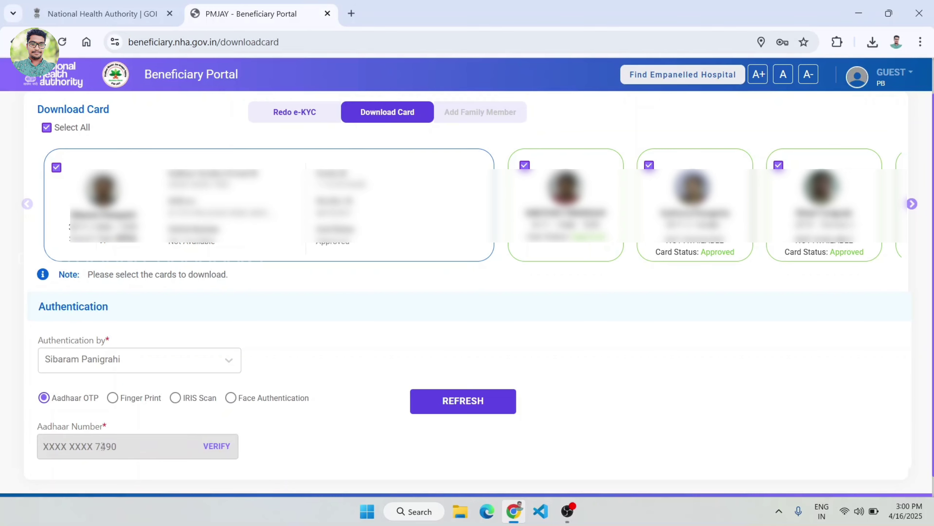
{"action": "scroll", "coordinate": [223, 429], "scroll_direction": "down", "scroll_amount": 1}
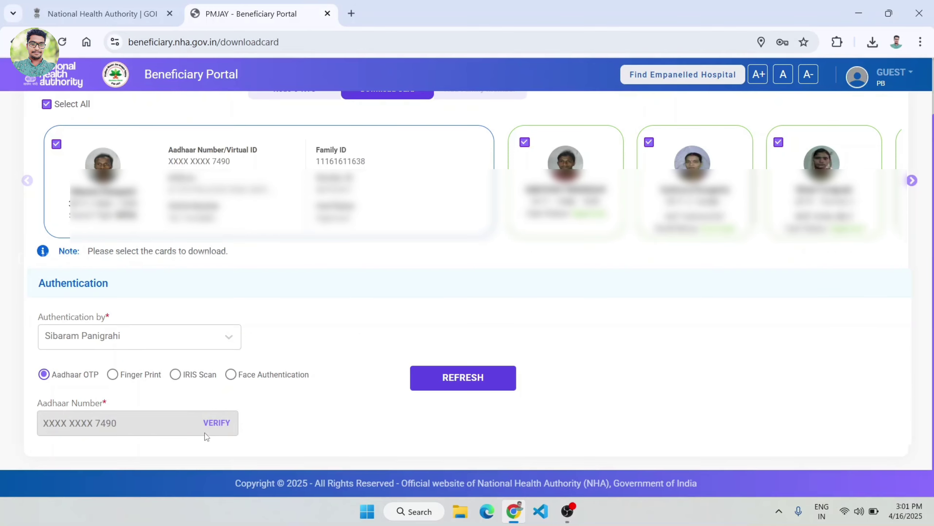
{"action": "left_click", "coordinate": [222, 423]}
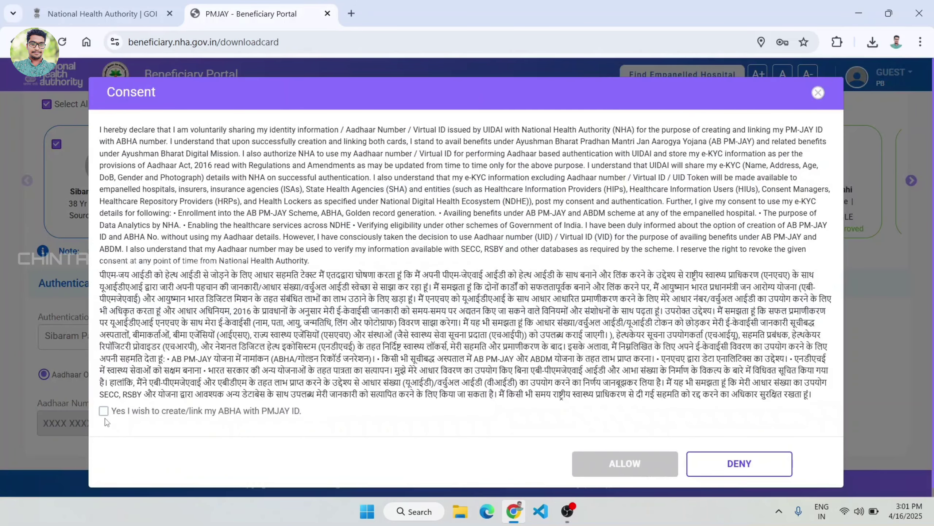
{"action": "left_click", "coordinate": [104, 411]}
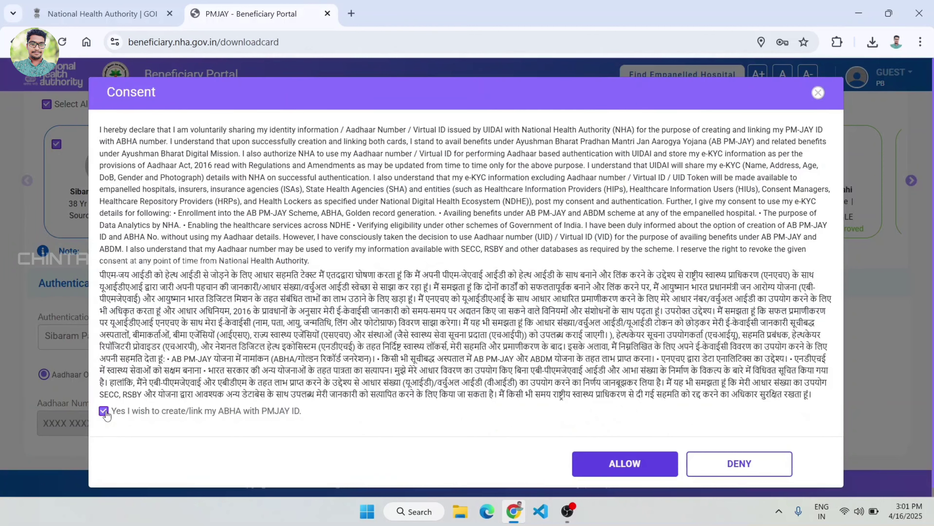
{"action": "left_click", "coordinate": [617, 464]}
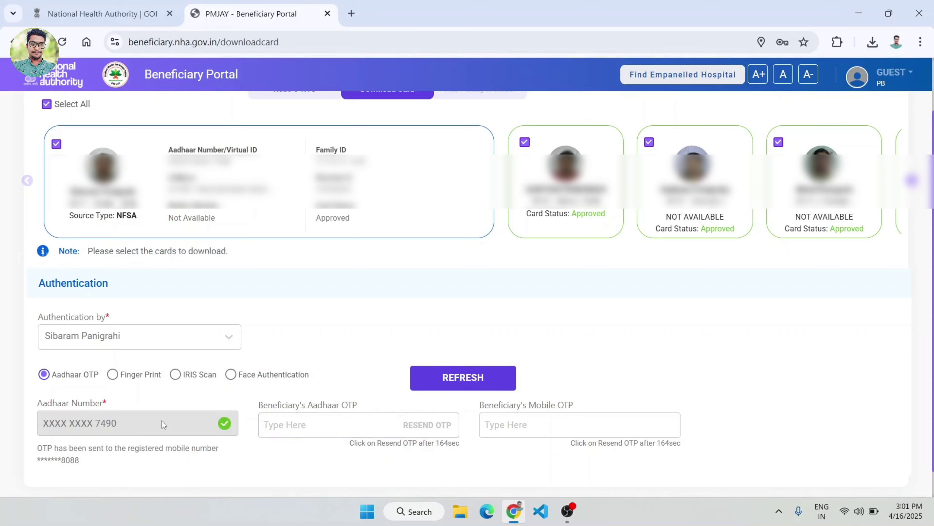
Step: Enter the Aadhaar OTP and mobile OTP to show all five cards in Card View
{"action": "left_click", "coordinate": [299, 427]}
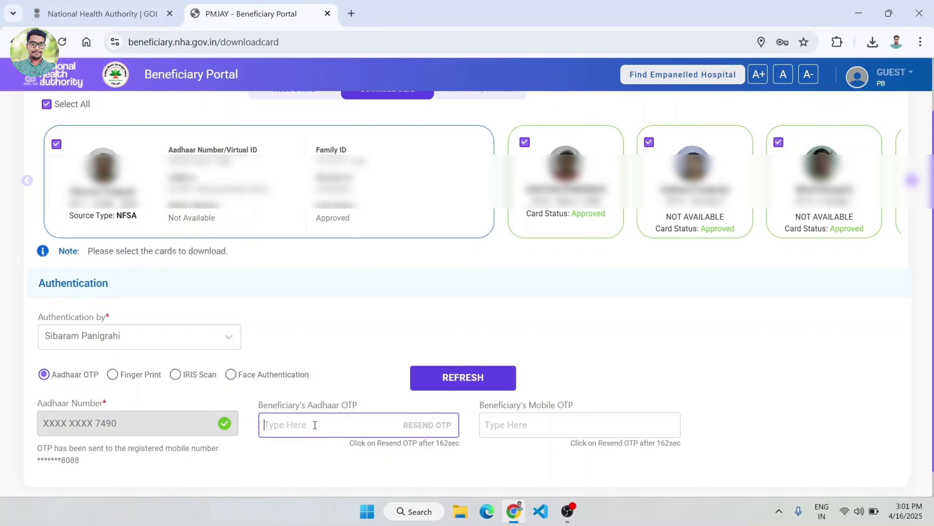
{"action": "left_click", "coordinate": [520, 427]}
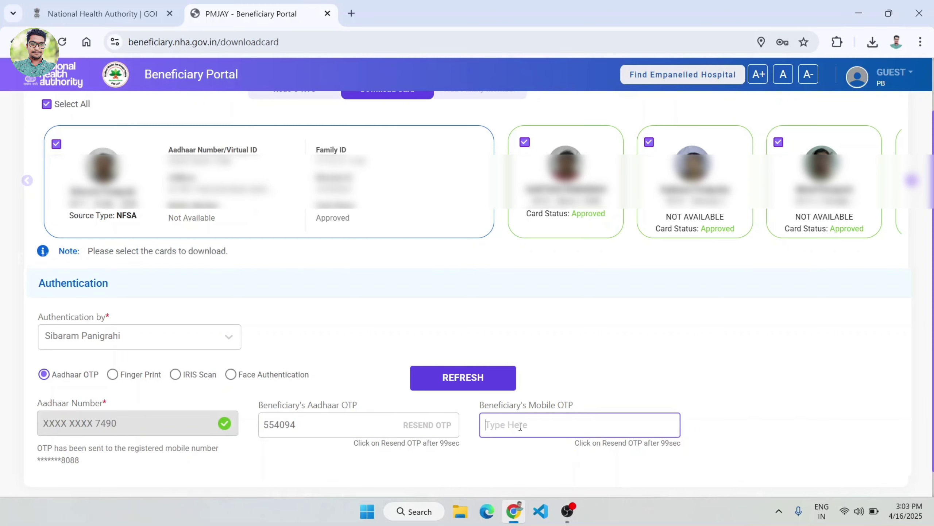
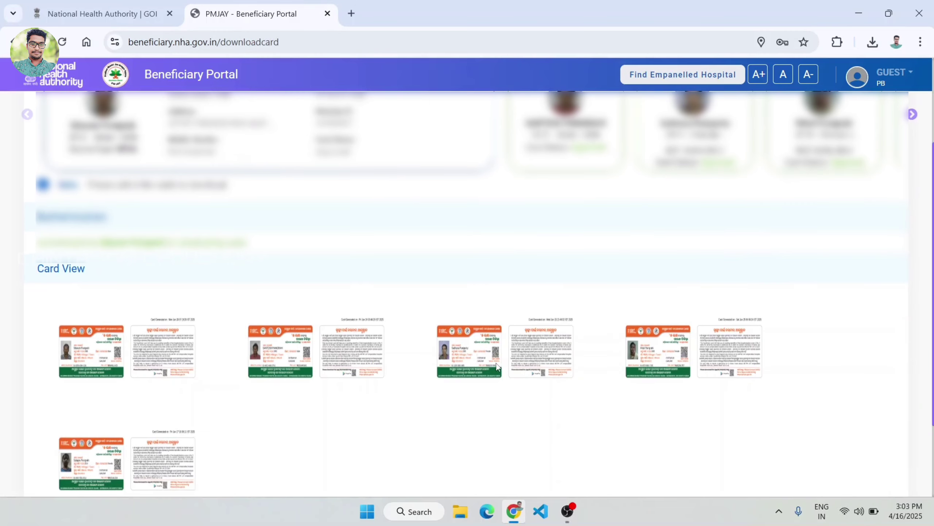
Step: Download all five selected cards as PDFs, then open one card PDF from Chrome's downloads list
{"action": "scroll", "coordinate": [496, 363], "scroll_direction": "down", "scroll_amount": 3}
{"action": "scroll", "coordinate": [499, 363], "scroll_direction": "down", "scroll_amount": 1}
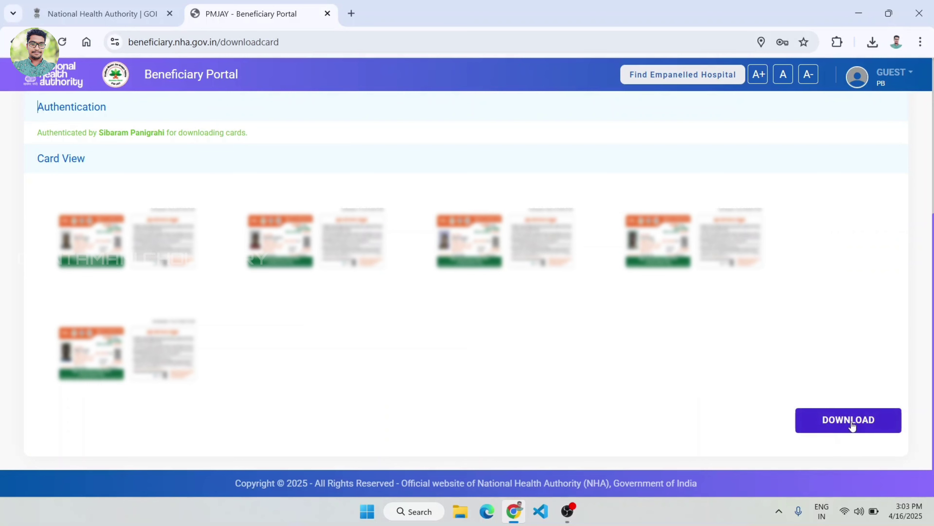
{"action": "left_click", "coordinate": [852, 423]}
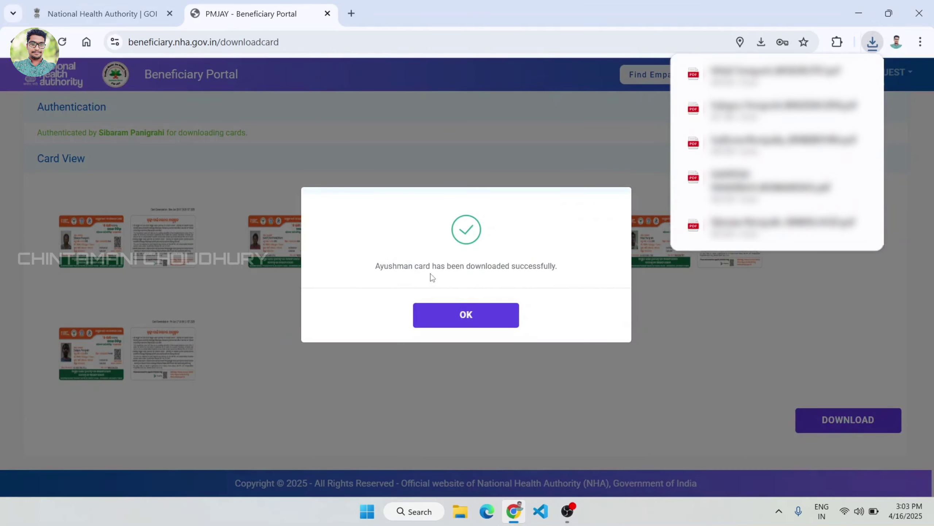
{"action": "left_click", "coordinate": [502, 317]}
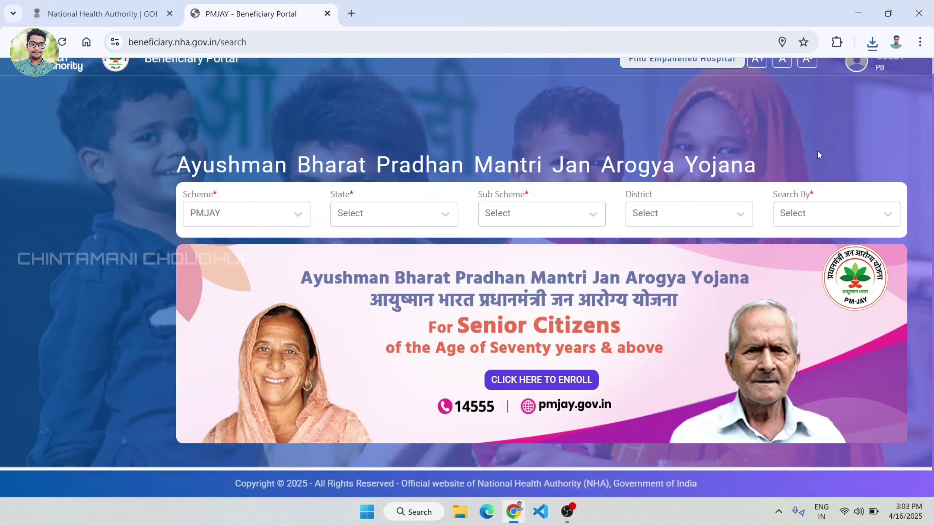
{"action": "left_click", "coordinate": [872, 42]}
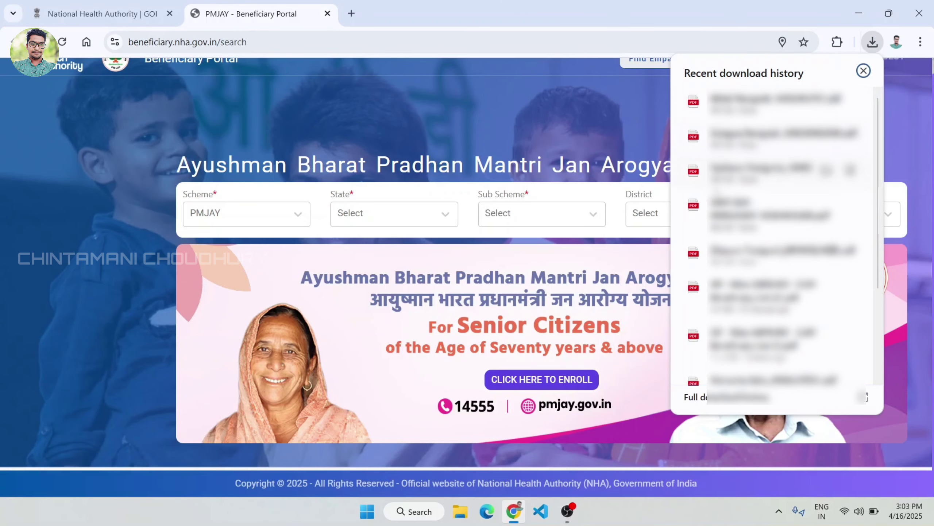
{"action": "left_click", "coordinate": [731, 254]}
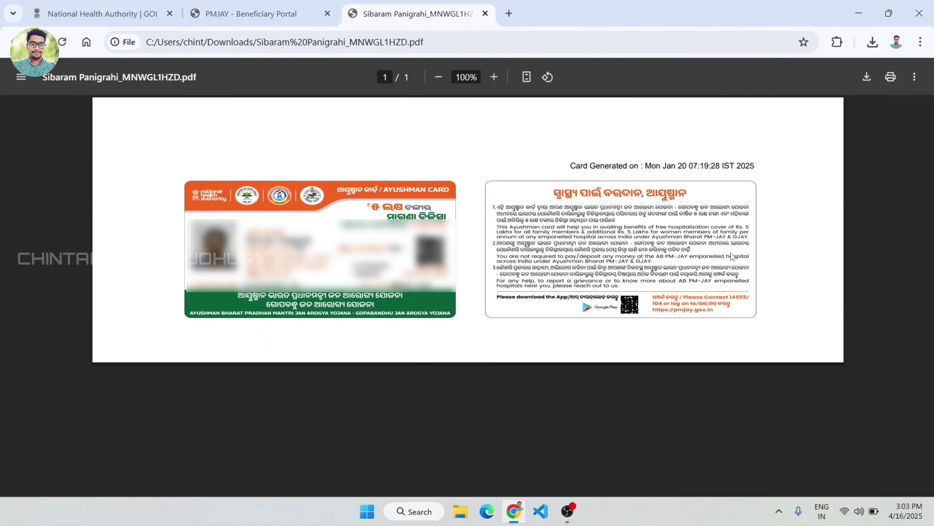